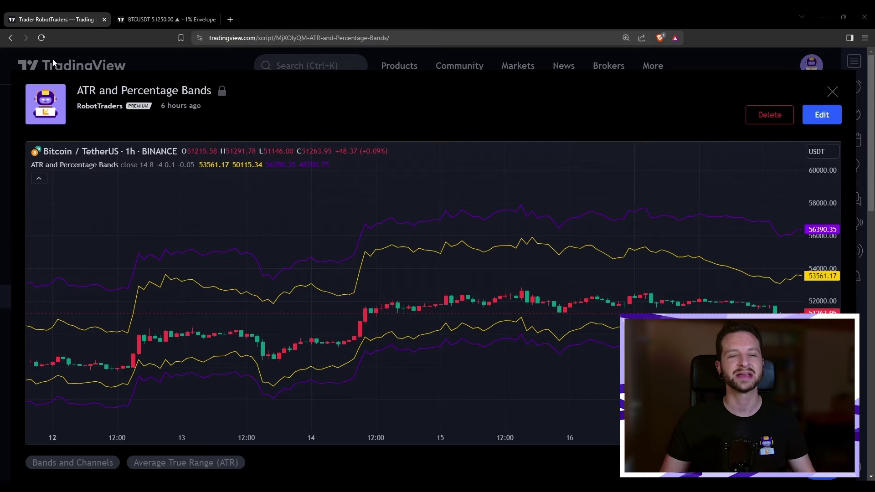
Add the ATR and Percentage Bands script to favourite indicators and switch to the BTCUSDT chart tab.
scroll(104, 106, down, 1)
scroll(103, 105, up, 1)
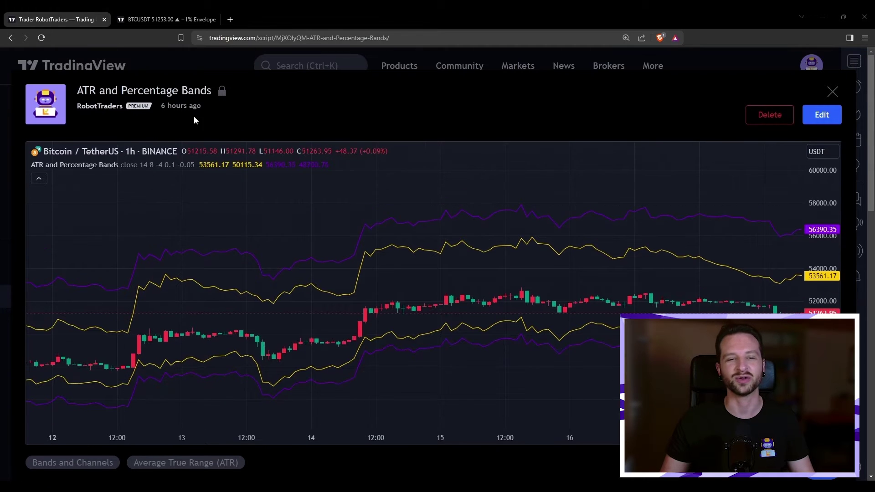
drag(79, 89, 204, 92)
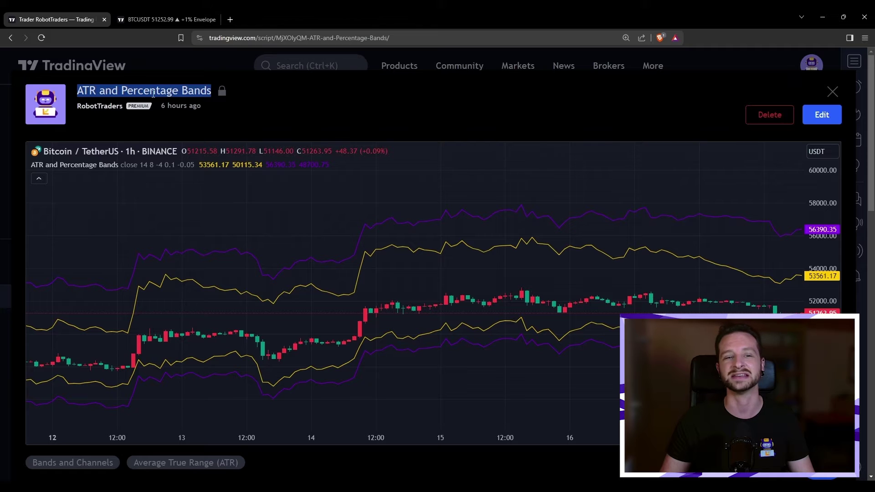
scroll(190, 190, down, 10)
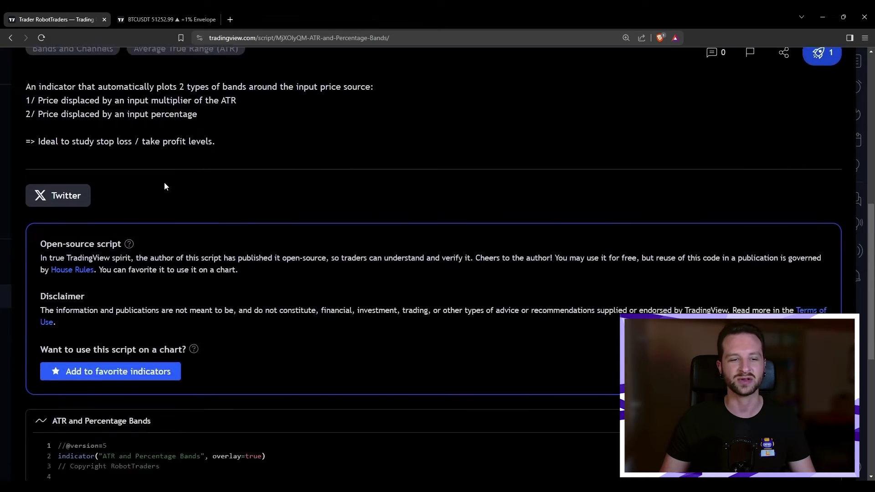
click(95, 245)
click(135, 21)
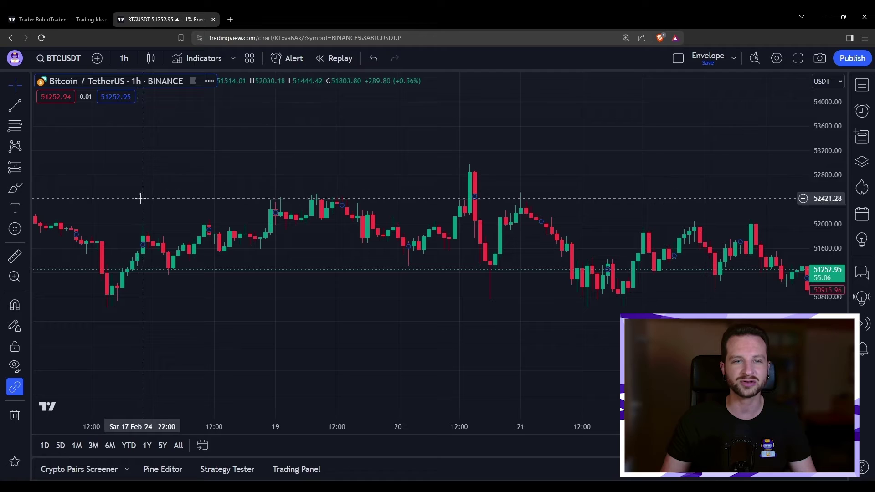
Add ATR and Percentage Bands from Favorites to the BTCUSDT chart and pan to frame the yellow bands.
click(199, 59)
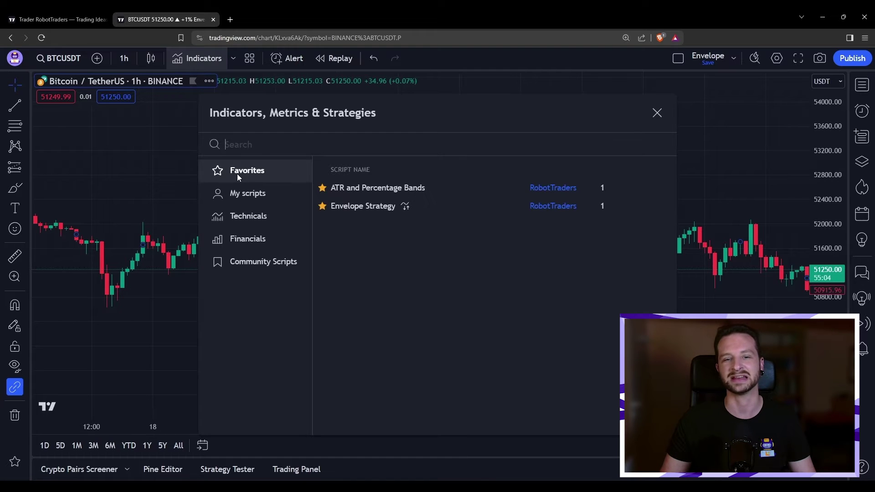
click(361, 187)
click(657, 112)
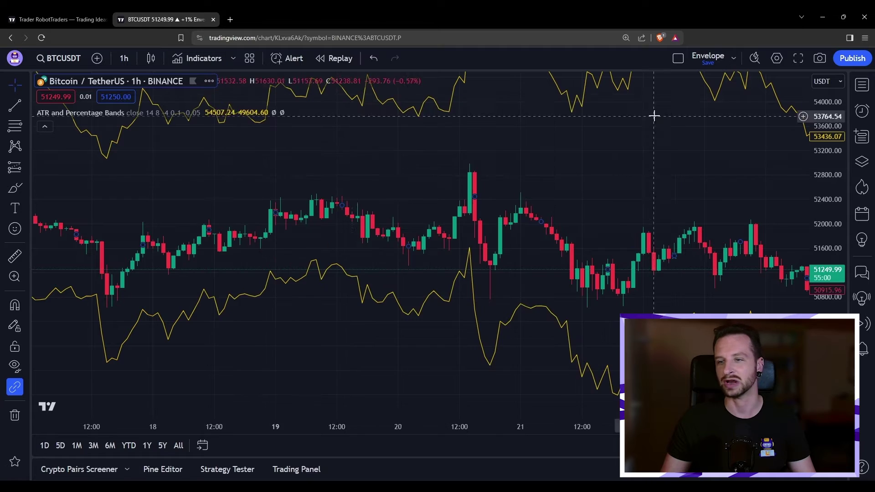
drag(354, 176, 373, 222)
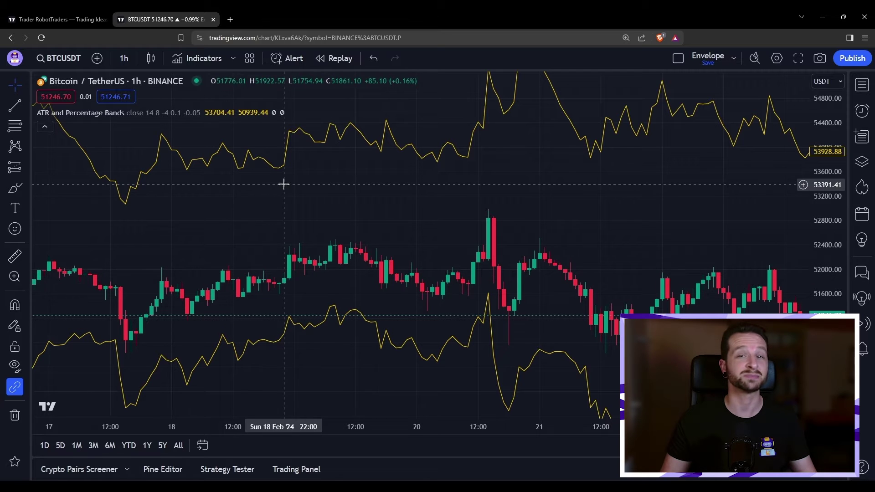
Open the ATR and Percentage Bands settings, move the dialog aside, and keep 'close' as Price Source.
mouse_move(165, 120)
click(226, 113)
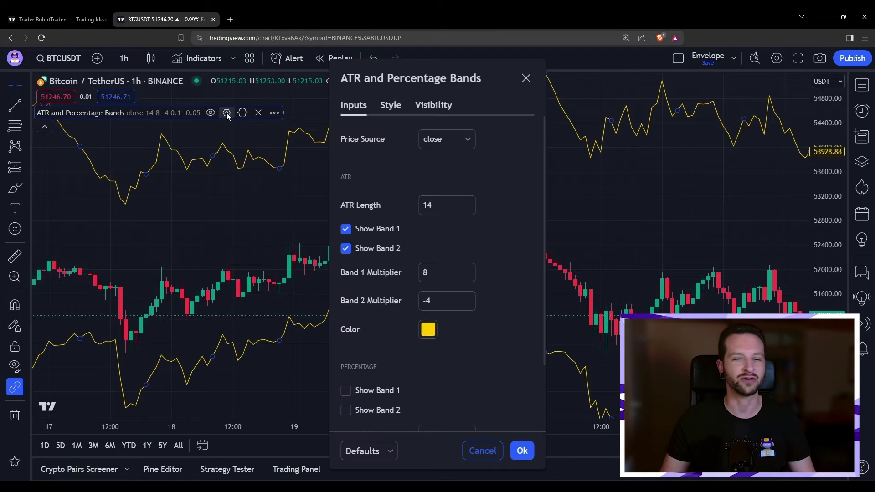
drag(416, 75, 163, 65)
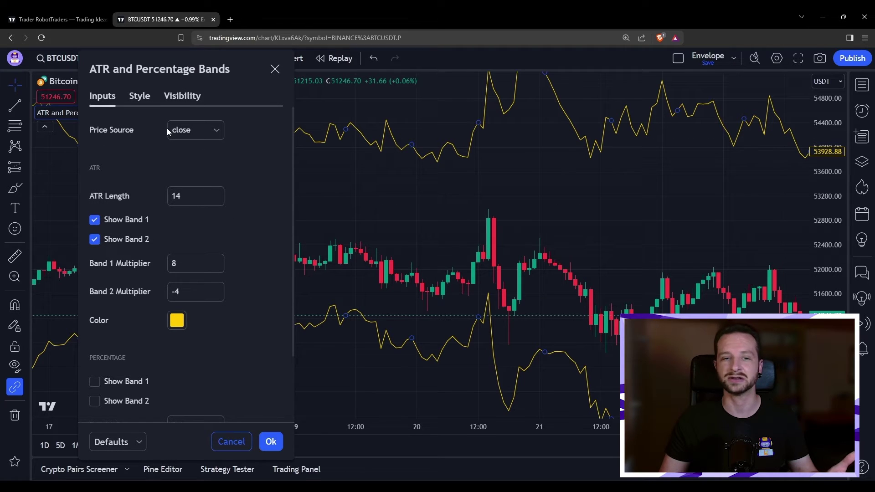
click(184, 134)
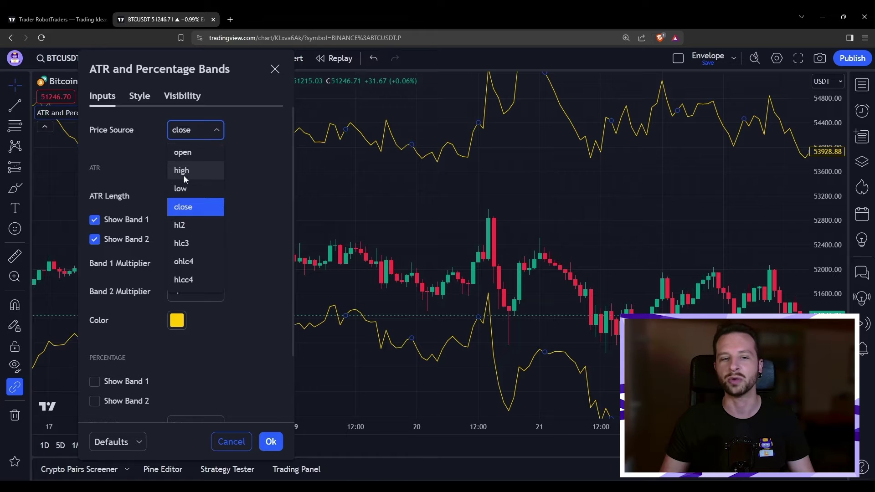
click(198, 130)
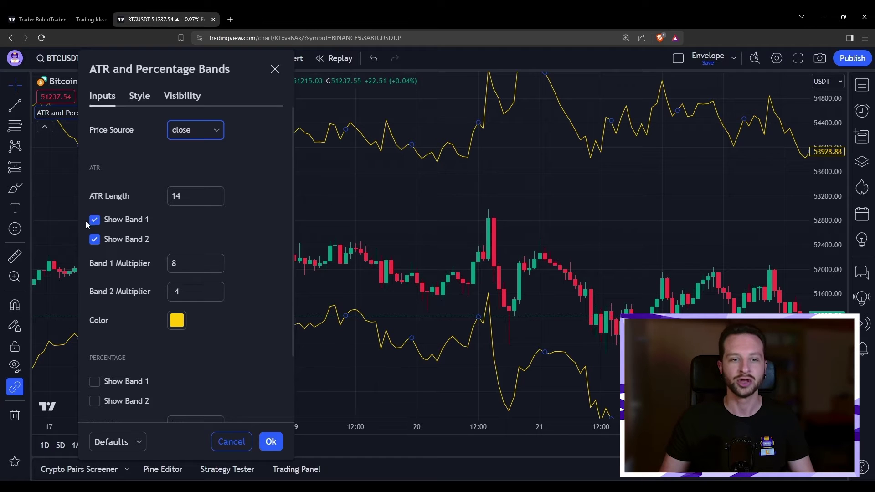
click(217, 200)
click(217, 200)
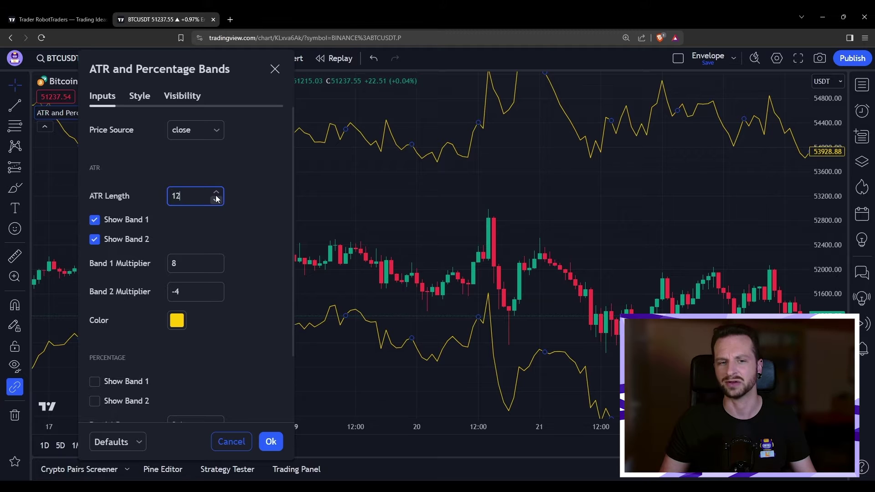
click(216, 192)
click(216, 192)
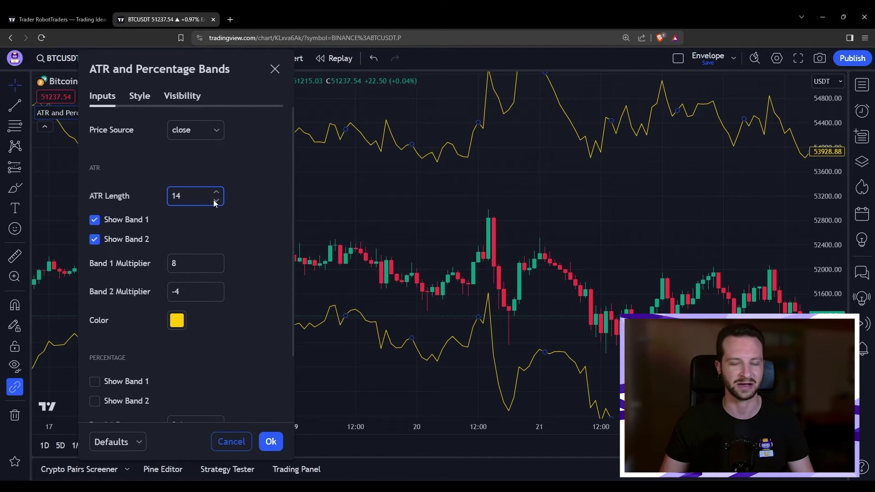
click(96, 241)
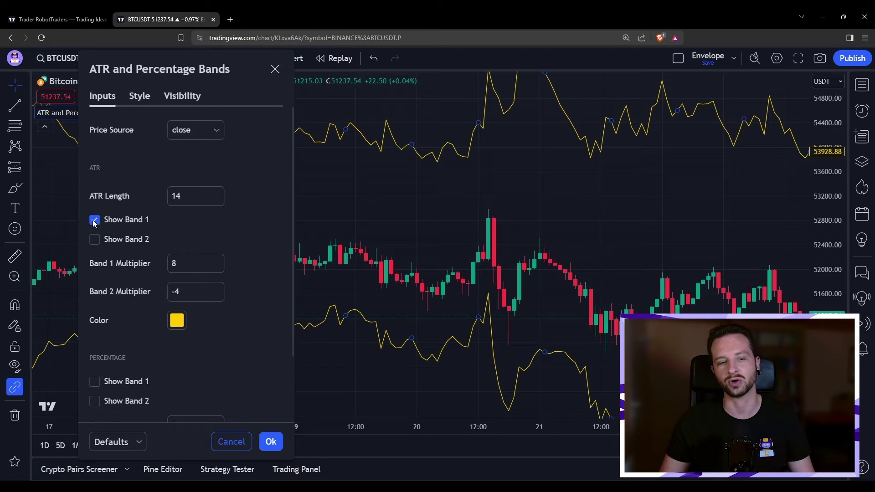
click(97, 241)
click(95, 220)
scroll(156, 238, down, 2)
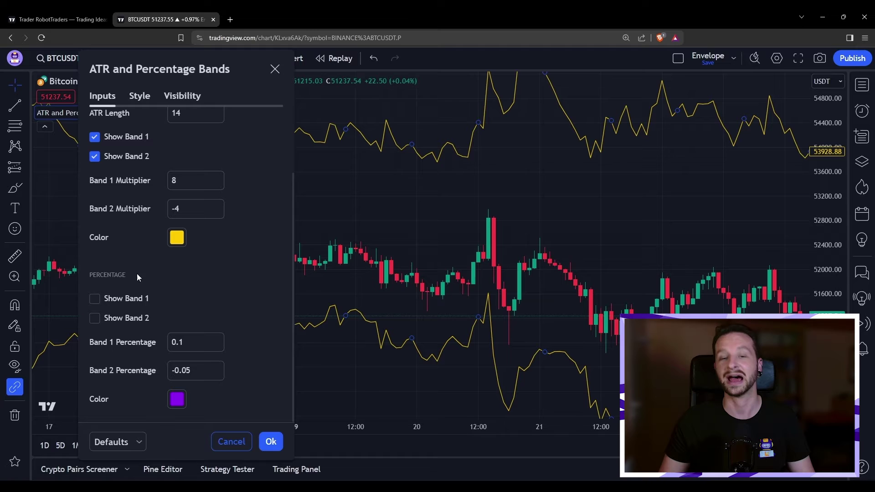
scroll(132, 310, up, 2)
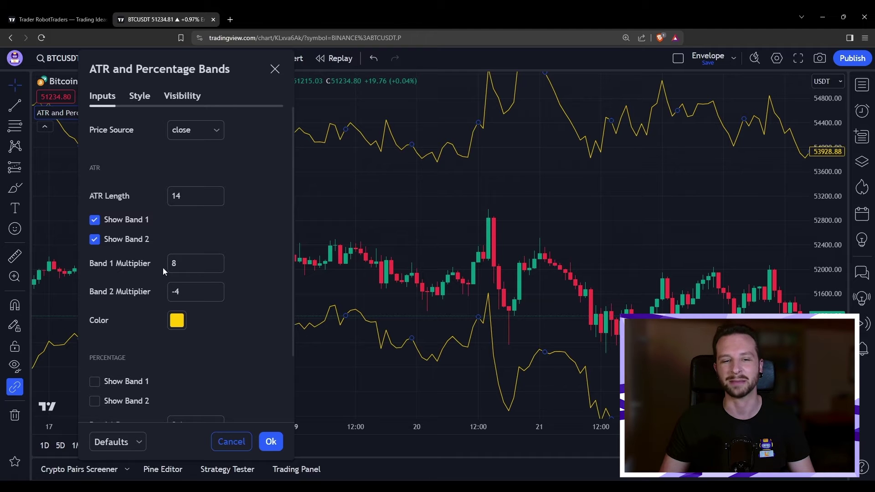
Change the ATR Band 2 Multiplier from -4 to 6 and apply the settings.
click(179, 266)
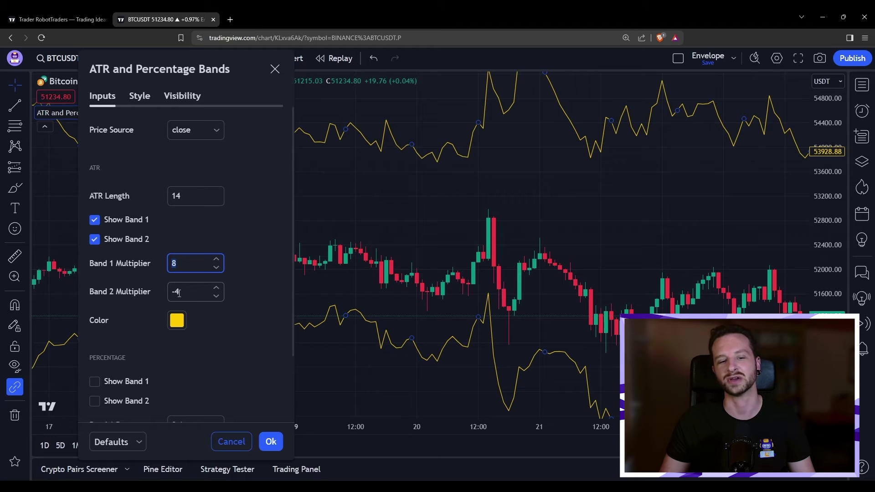
drag(185, 295, 167, 298)
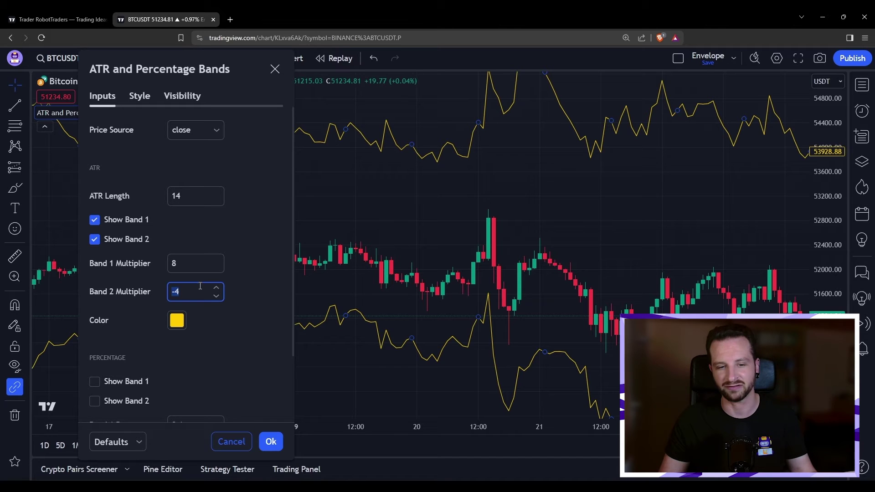
click(187, 295)
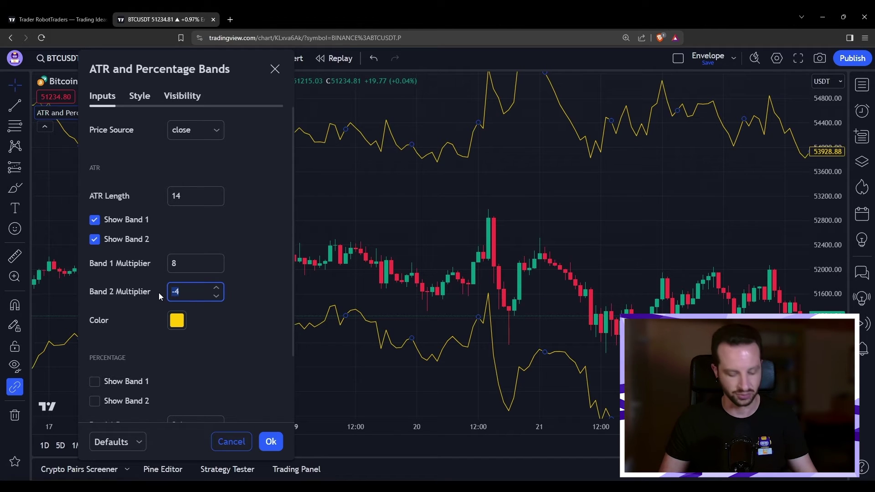
text(6)
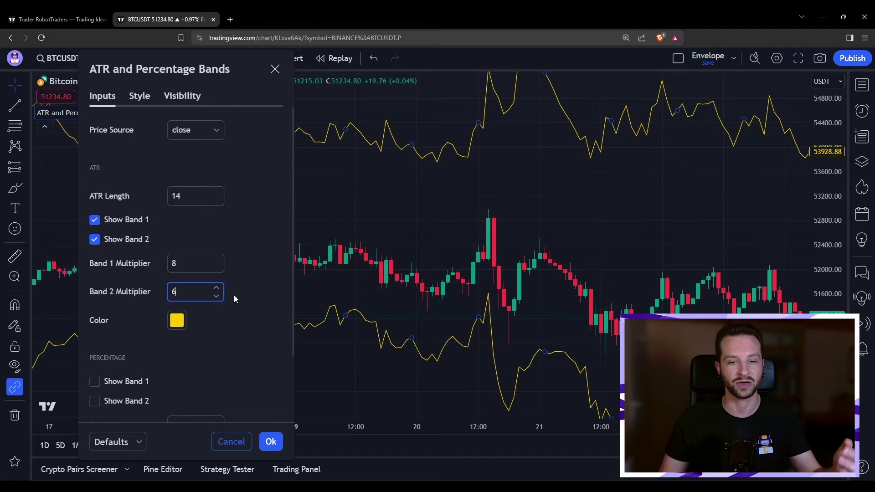
click(270, 442)
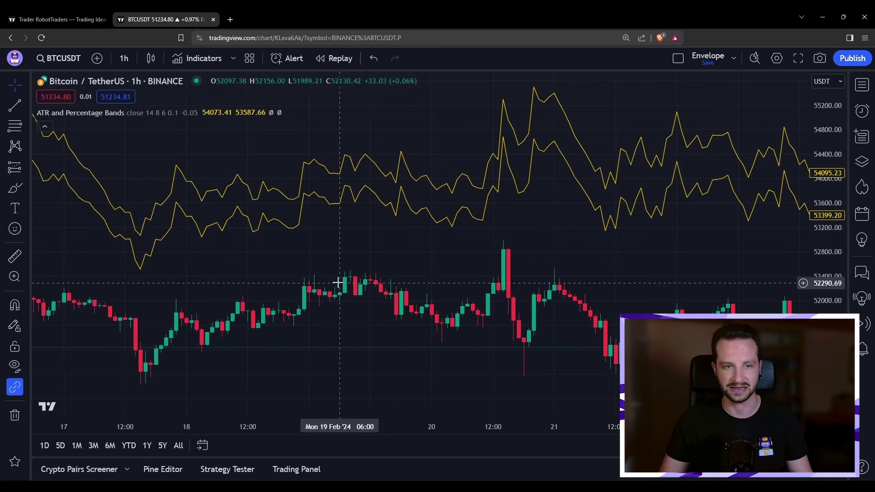
Reopen the indicator settings and look over the Inputs and ATR colour swatch without changing anything.
mouse_move(189, 113)
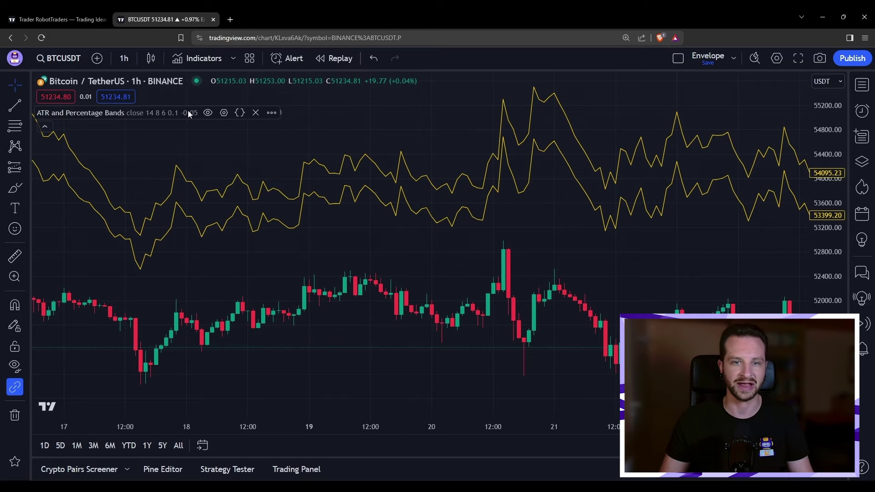
click(224, 113)
drag(433, 79, 148, 61)
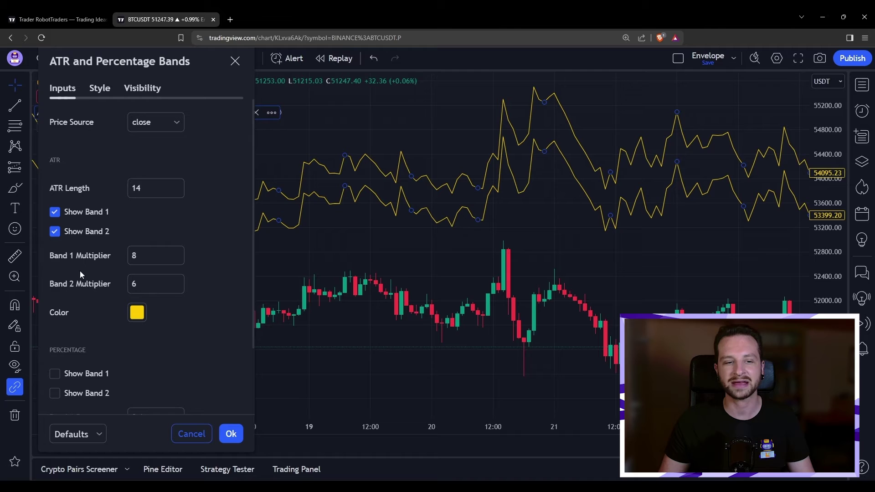
scroll(91, 256, down, 2)
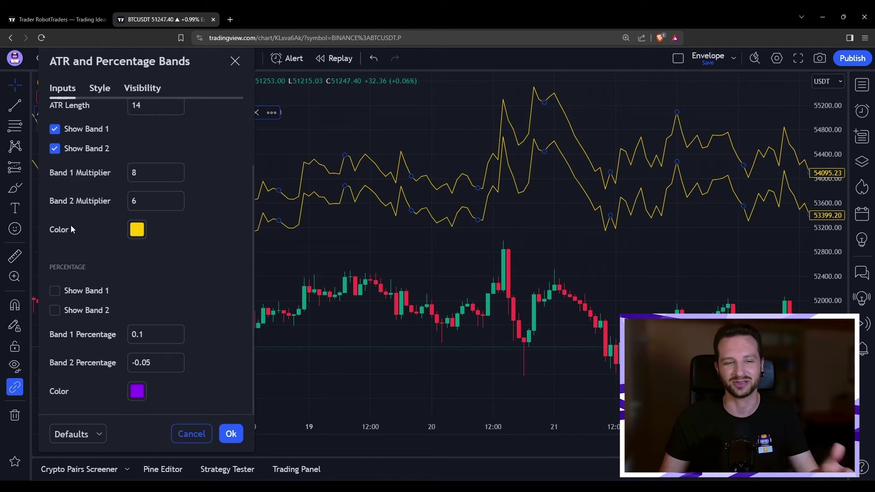
click(136, 231)
click(159, 225)
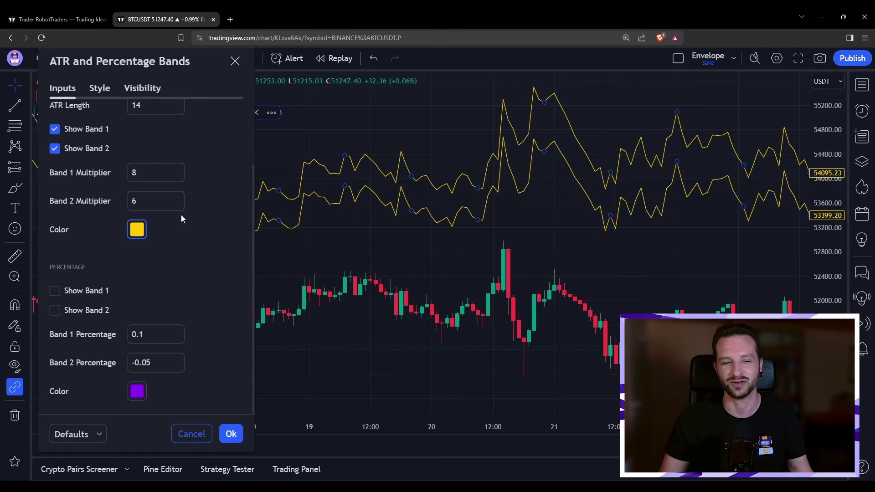
scroll(73, 177, up, 2)
Turn off ATR Show Band 1 and Show Band 2 and apply the change.
click(55, 175)
click(55, 194)
click(380, 196)
drag(379, 196, 383, 197)
Enable Percentage Show Band 1 and Show Band 2 so the purple bands appear.
click(225, 113)
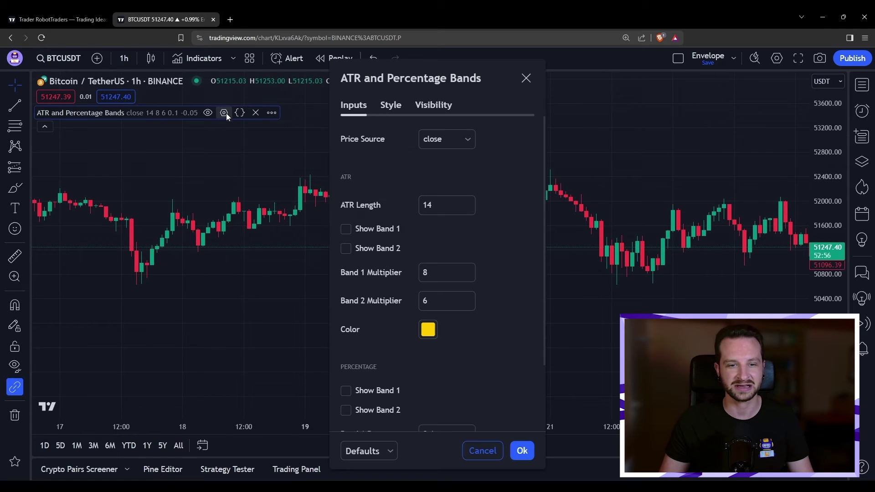
drag(415, 82, 127, 82)
scroll(159, 216, down, 2)
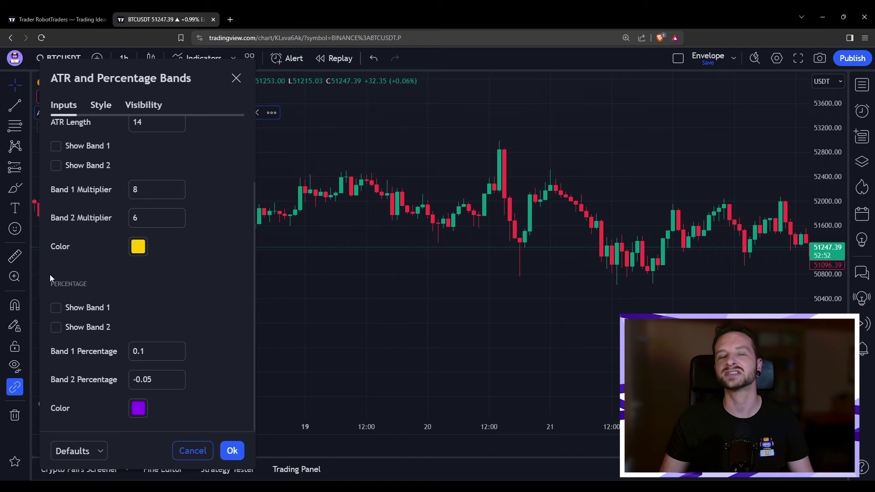
click(56, 310)
click(55, 327)
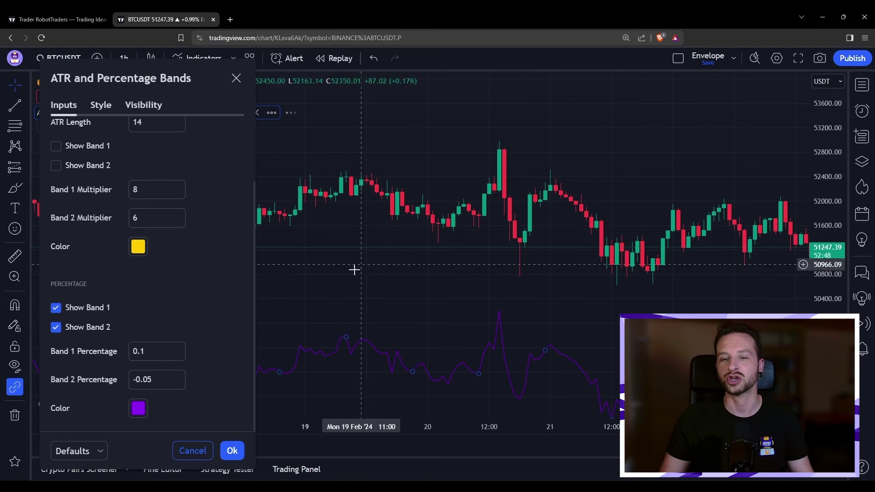
key(Return)
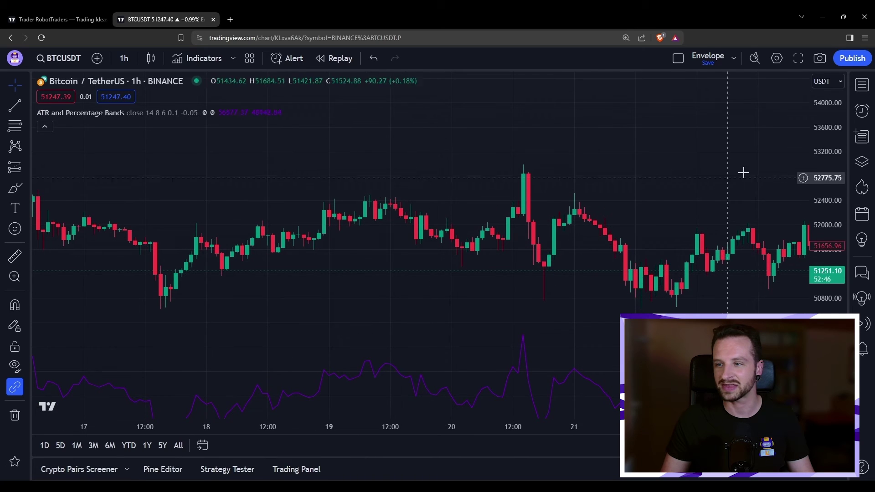
Compress the price scale, pan to earlier candles, and reopen the indicator settings.
scroll(836, 113, down, 3)
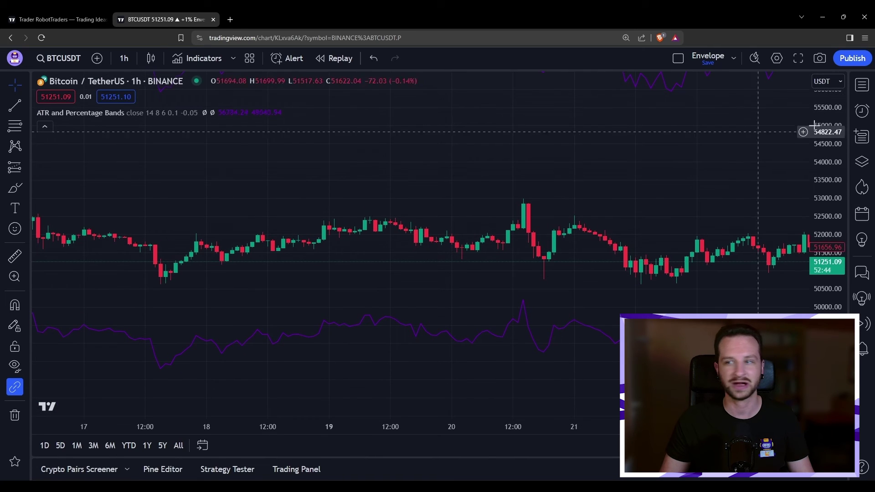
scroll(827, 100, down, 2)
drag(406, 180, 465, 199)
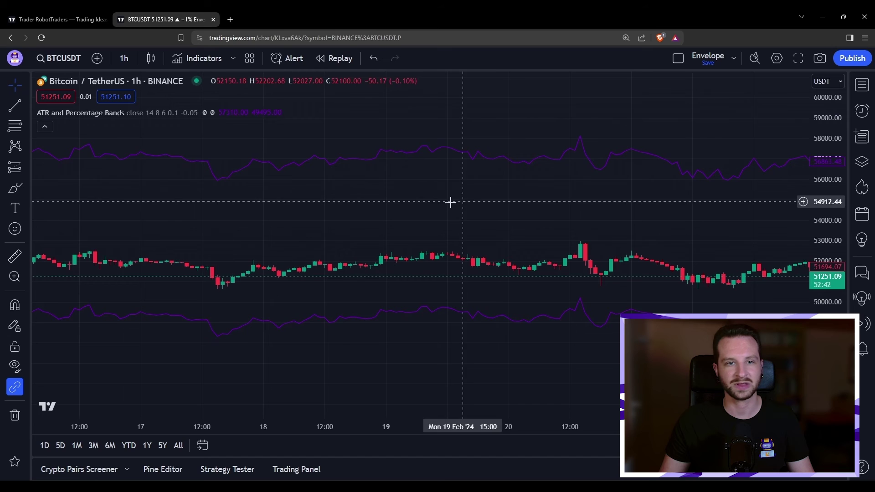
mouse_move(150, 113)
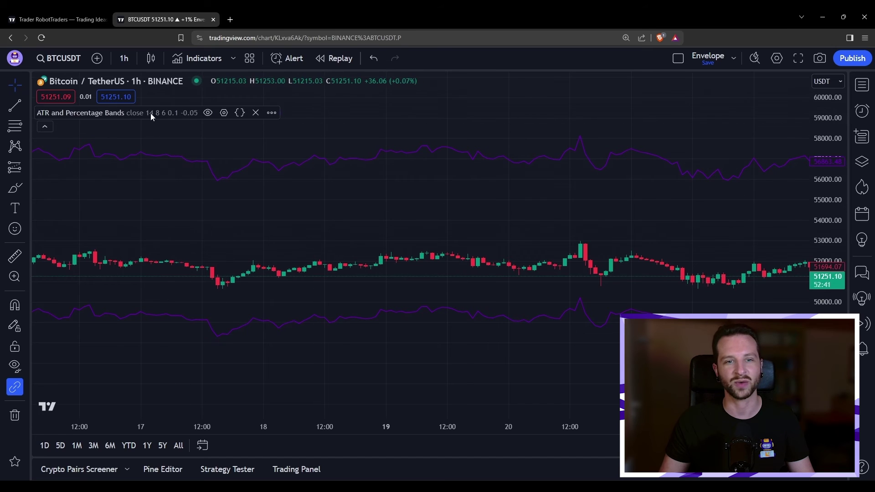
click(223, 112)
Check ATR Show Band 1 and Show Band 2 again so yellow bands join the purple ones.
drag(410, 74, 121, 68)
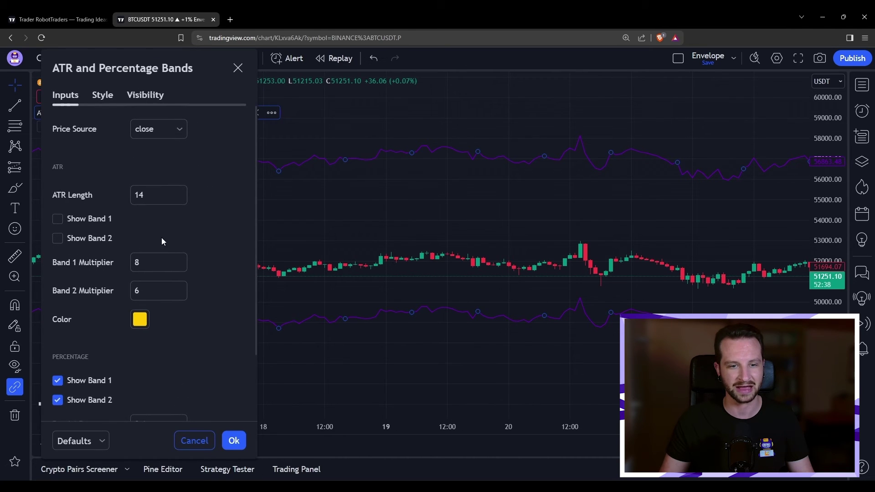
scroll(152, 184, down, 2)
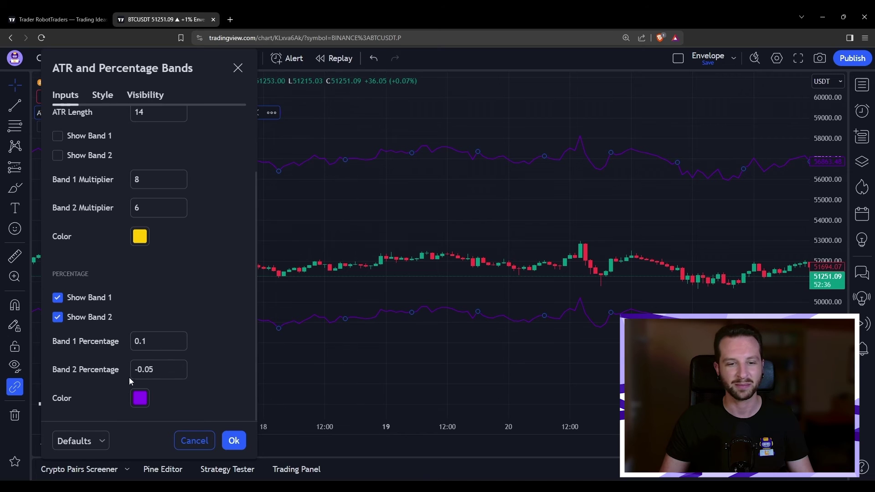
click(153, 345)
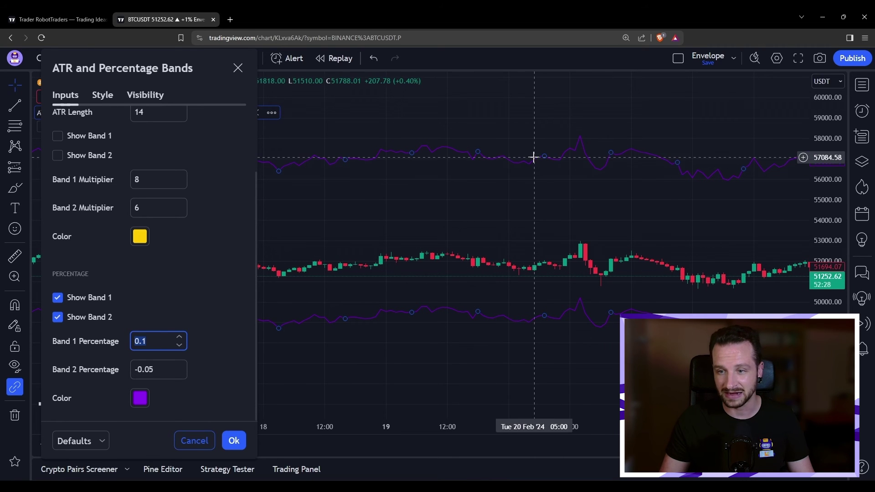
scroll(225, 227, up, 3)
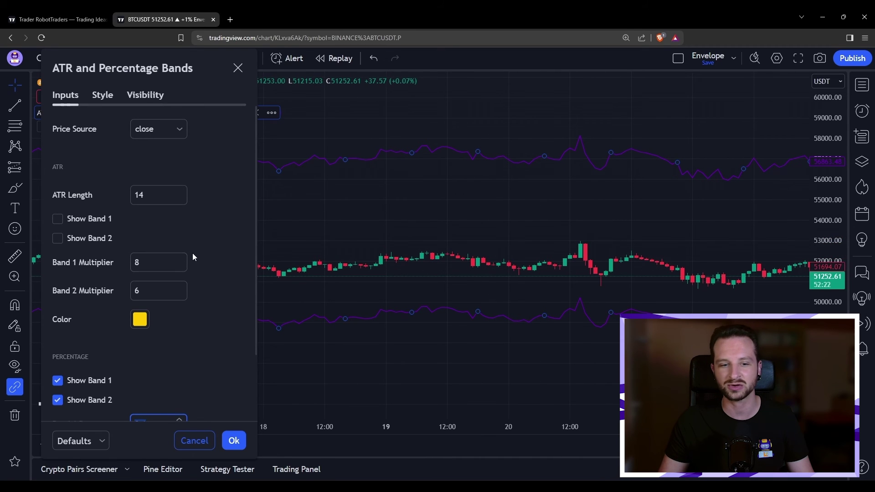
scroll(201, 264, down, 2)
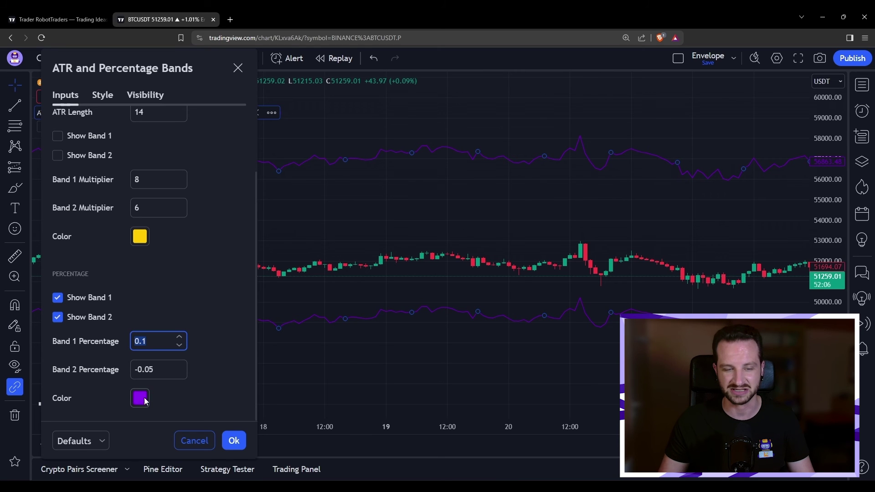
scroll(182, 280, up, 2)
scroll(186, 282, down, 1)
scroll(188, 273, up, 1)
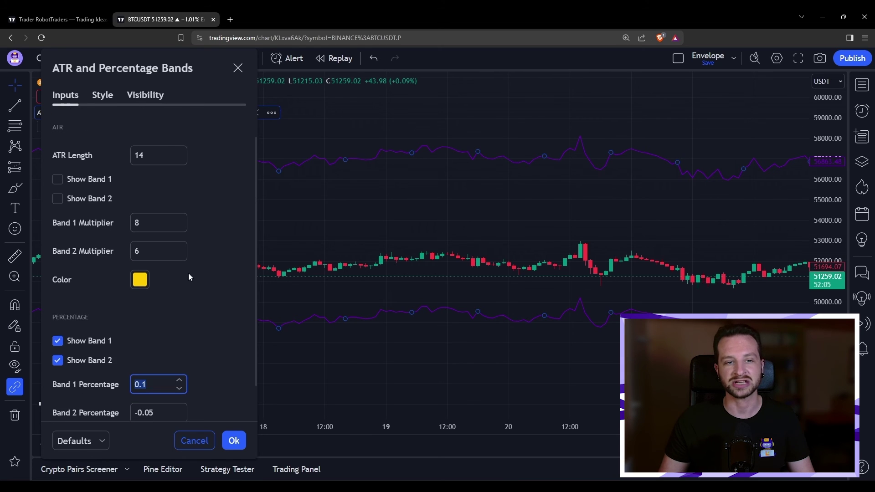
click(61, 201)
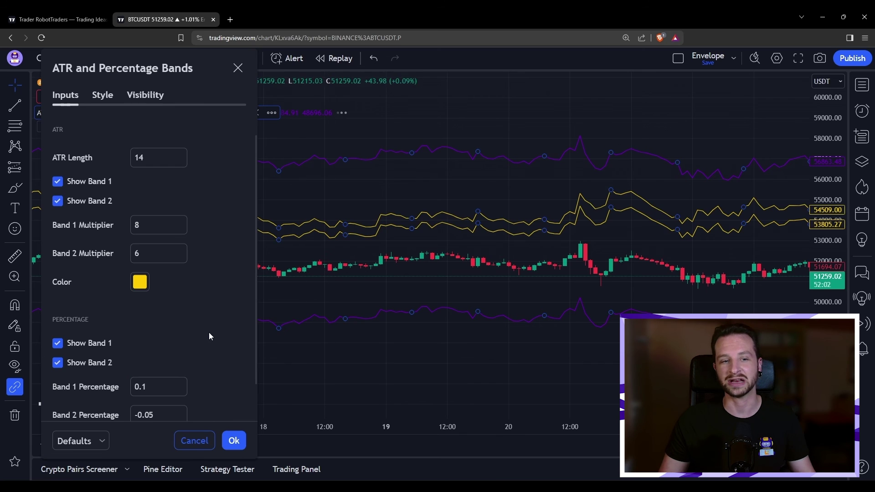